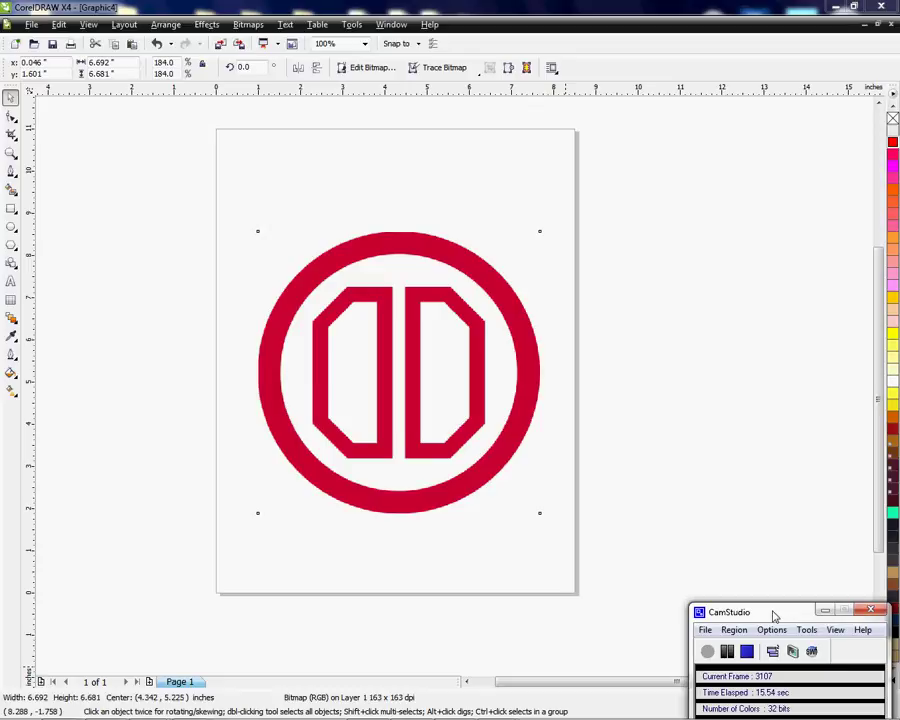
Select the red DD logo bitmap and show its Outline Trace presets under Trace Bitmap.
drag(773, 613, 775, 698)
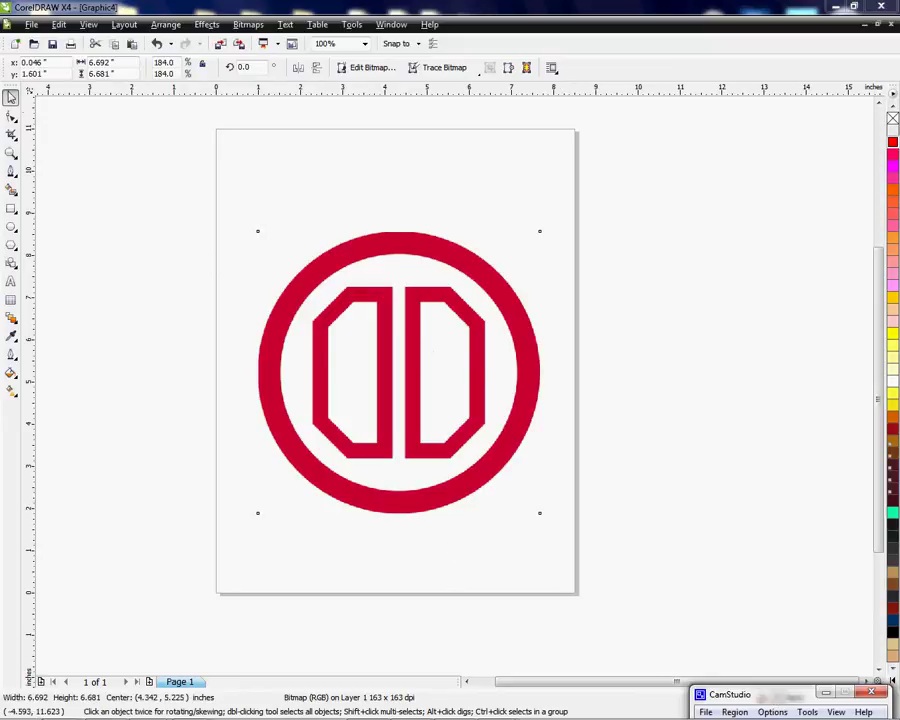
double_click(10, 97)
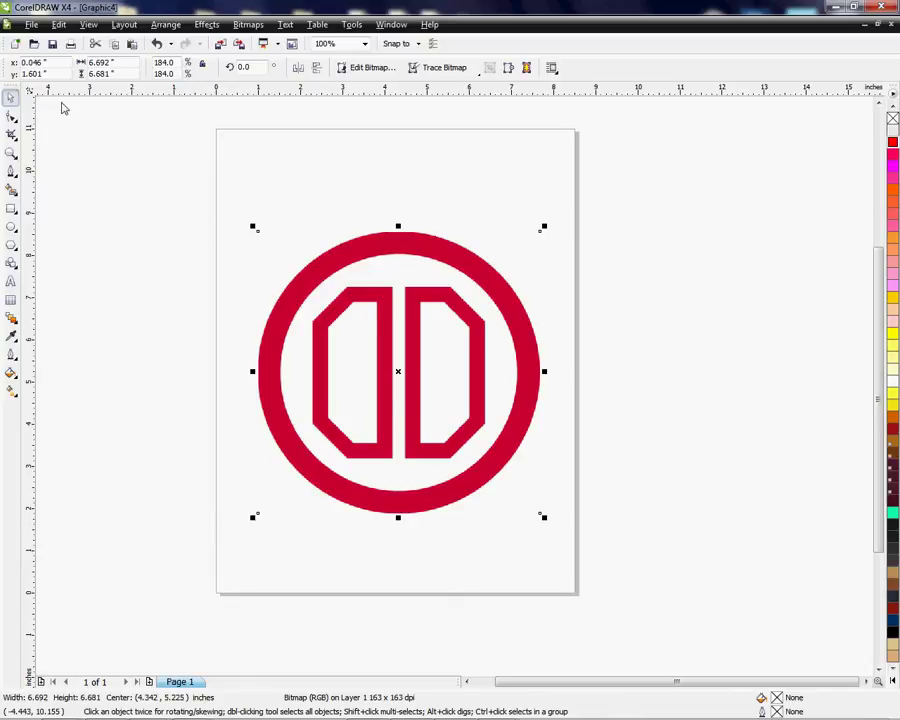
click(450, 77)
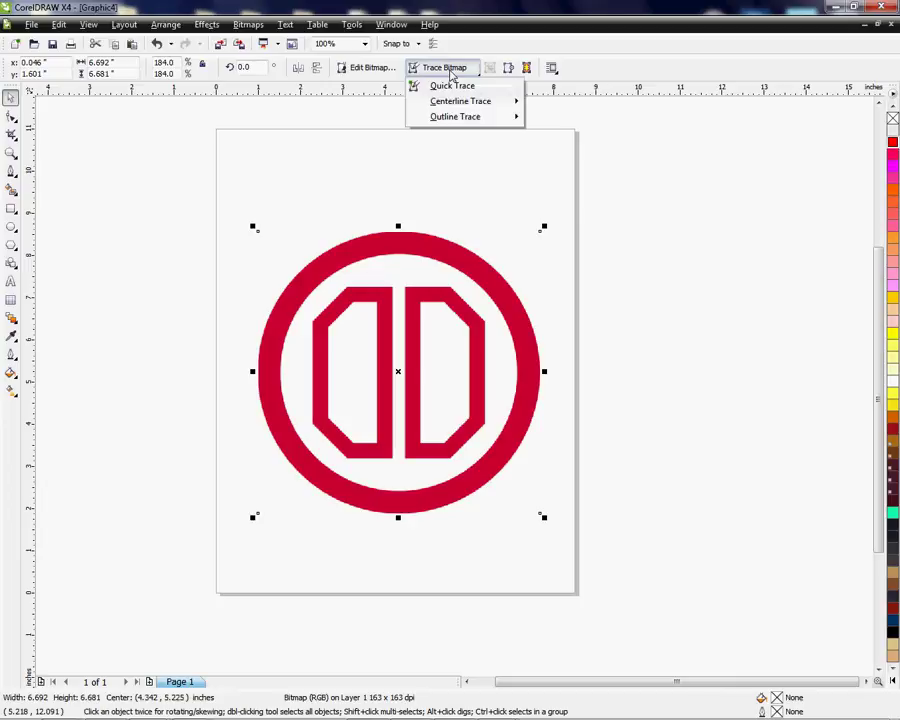
mouse_move(453, 119)
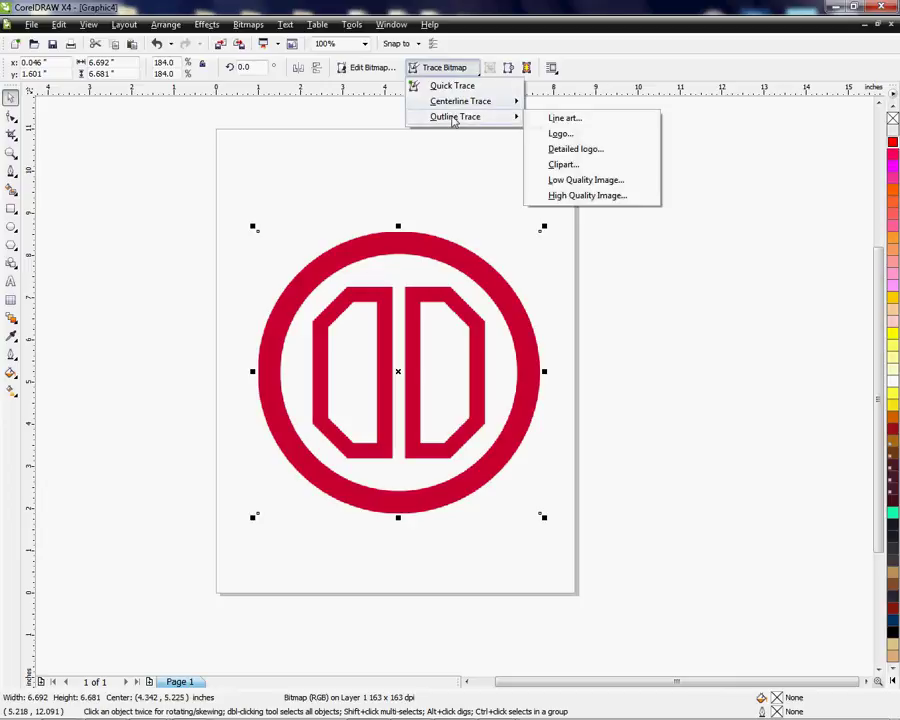
Start a High Quality Image outline trace with the before-and-after preview.
click(589, 197)
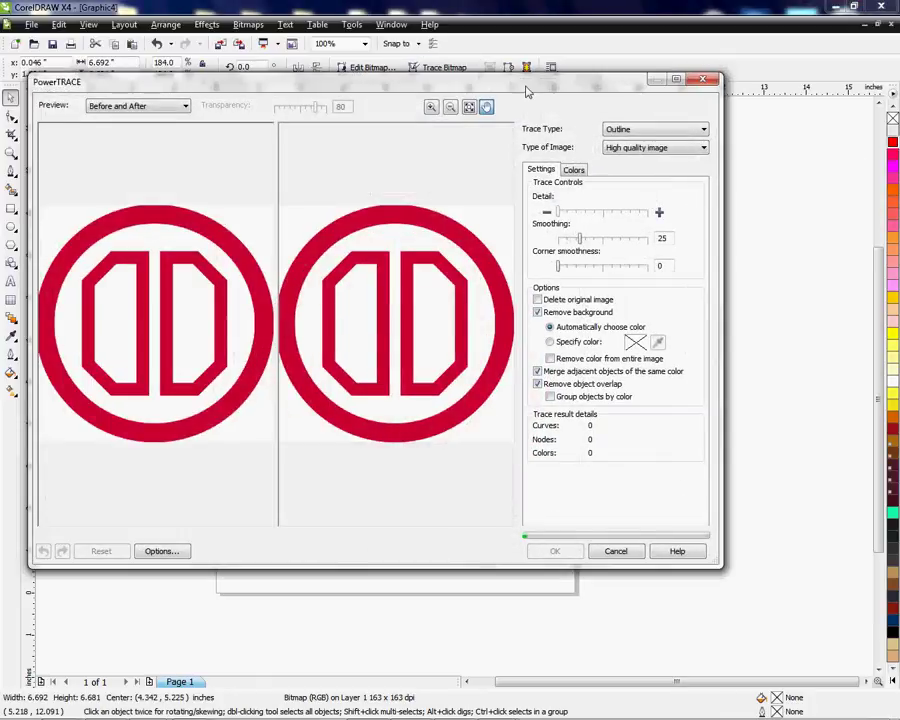
drag(527, 88, 601, 97)
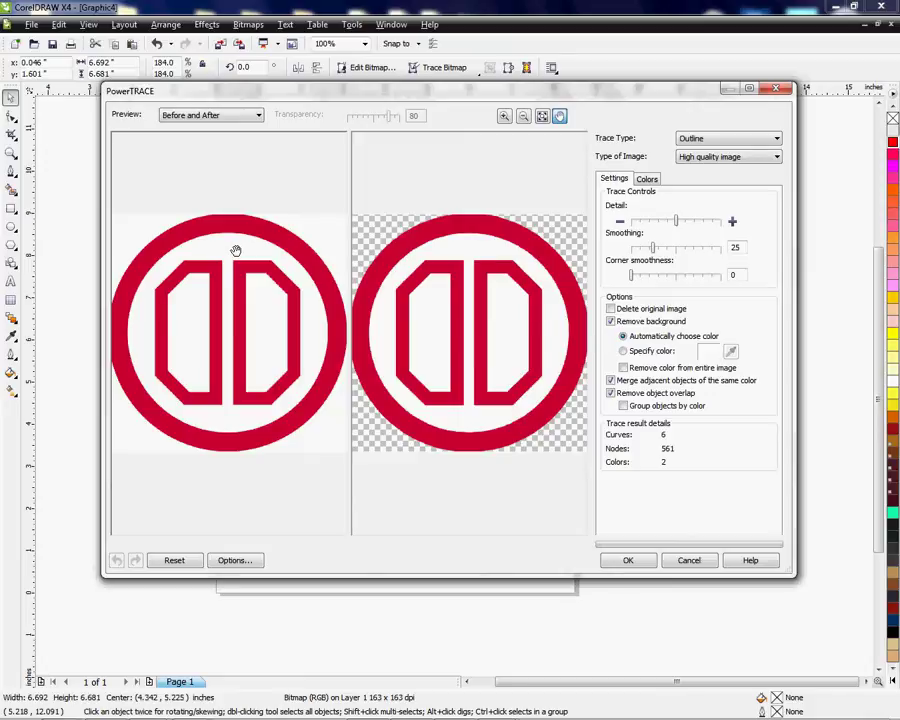
click(208, 117)
click(210, 123)
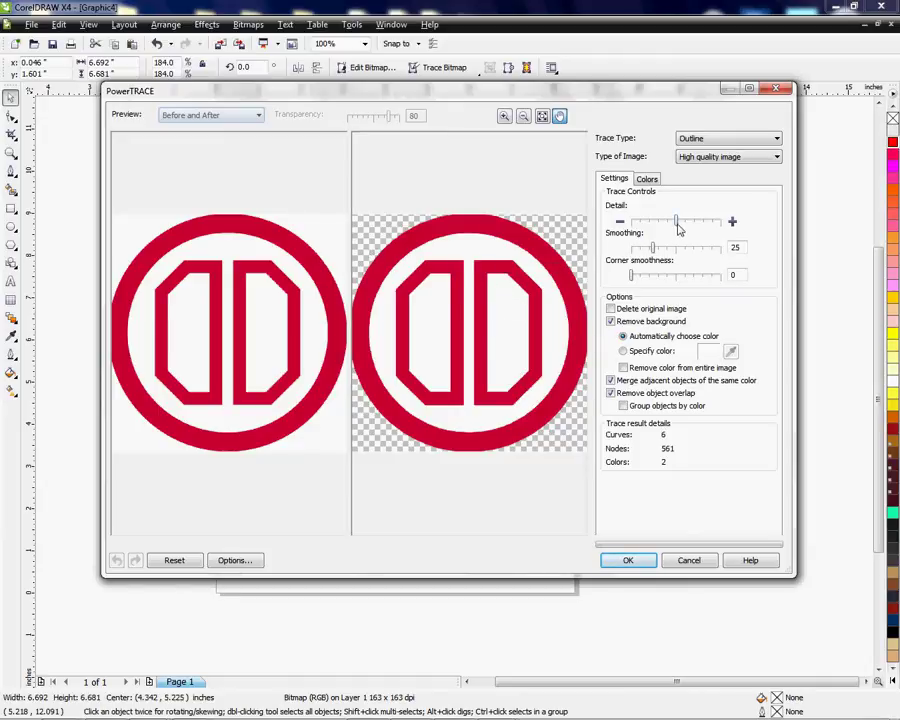
Adjust the trace detail, set corner smoothness to 10 and apply the trace.
drag(678, 226, 646, 225)
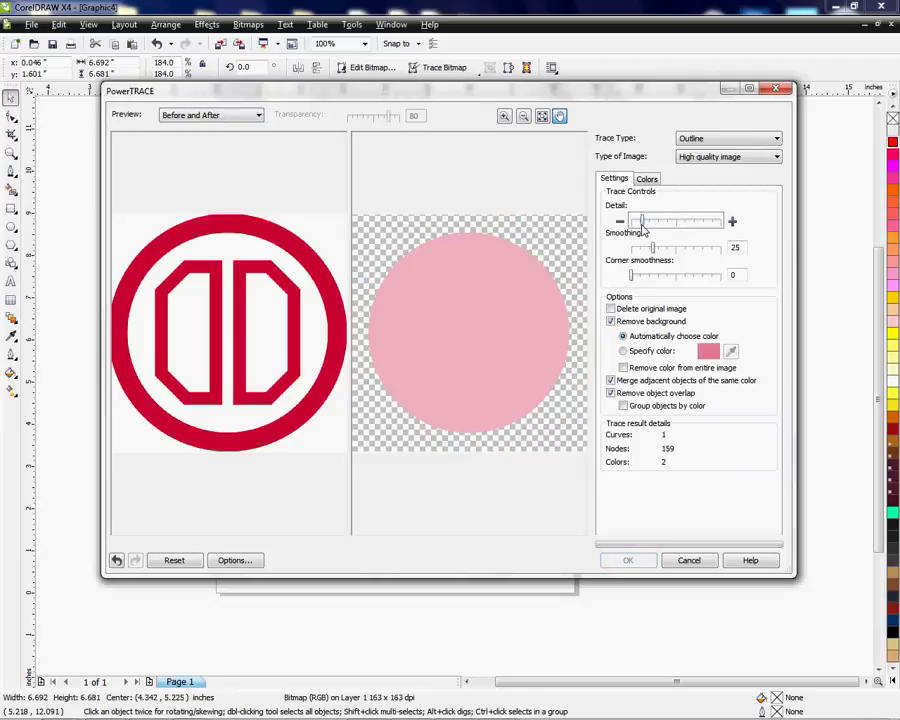
drag(641, 225, 676, 226)
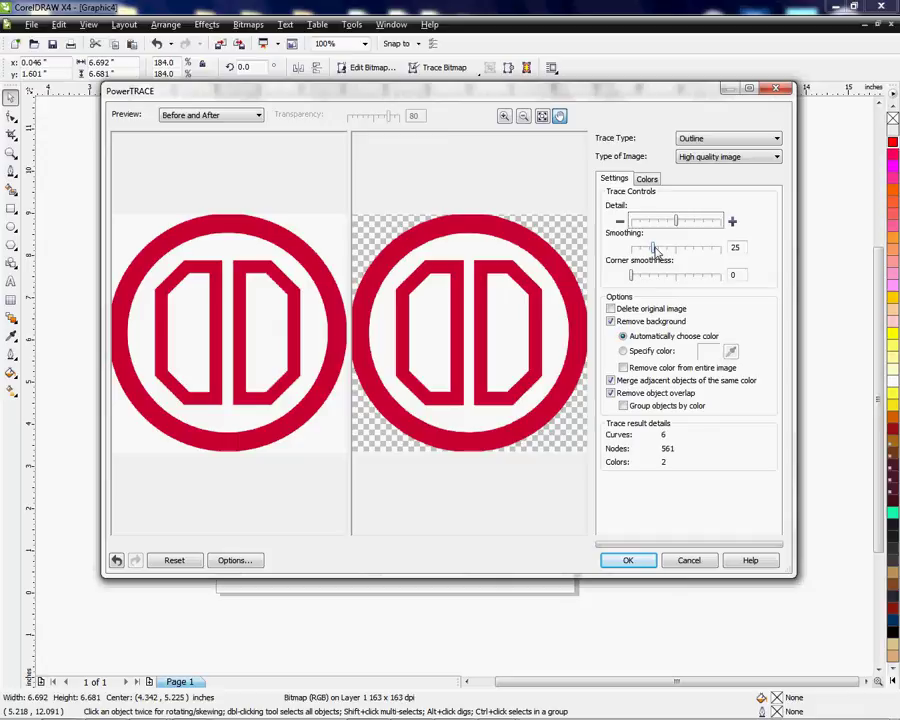
drag(632, 279, 637, 276)
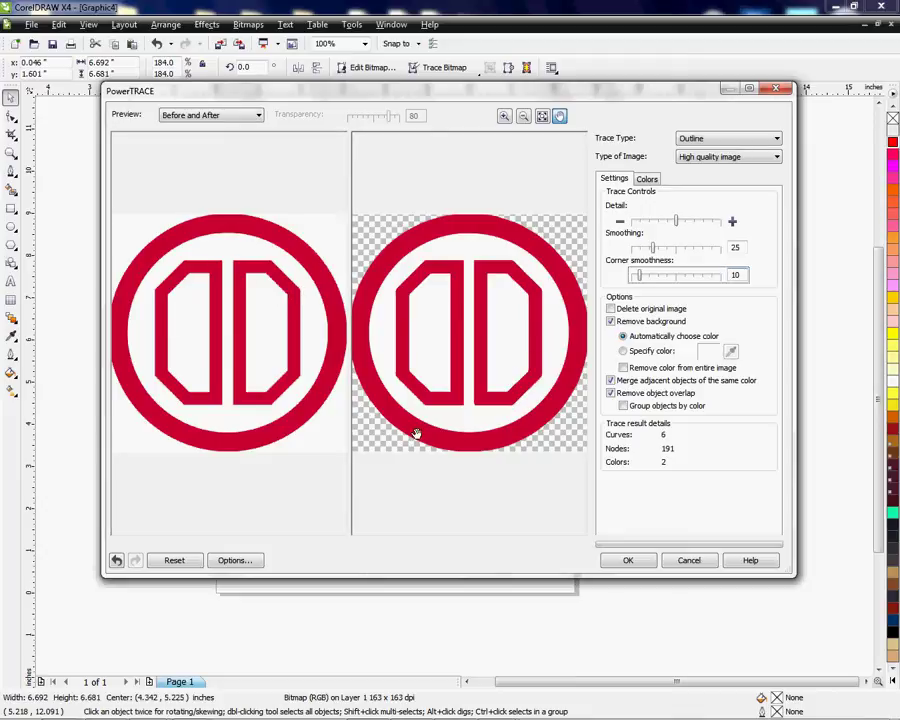
click(628, 560)
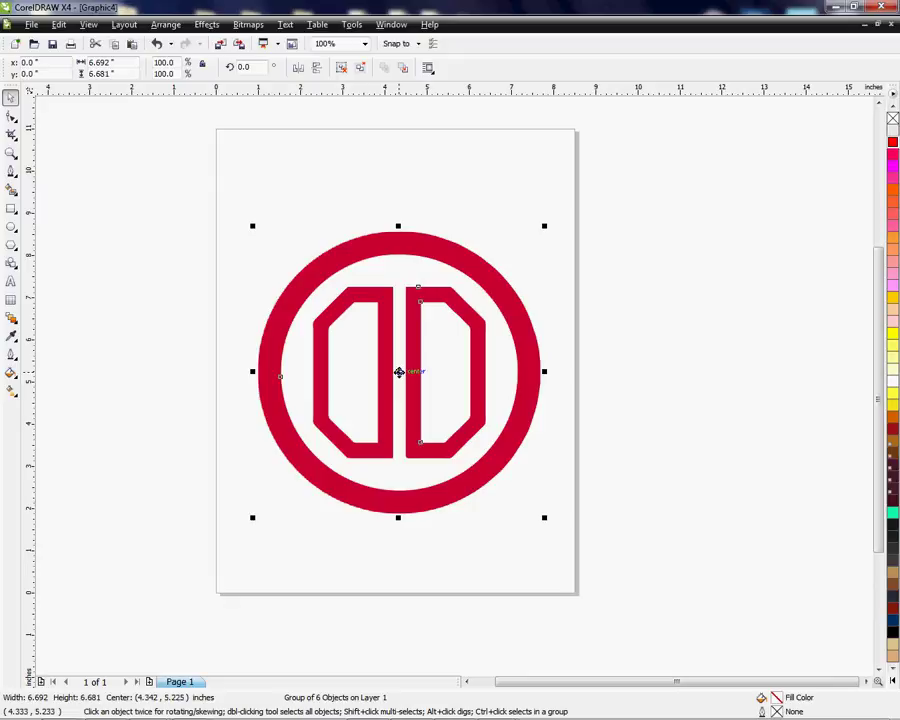
Move the original bitmap off the page to the left and centre the traced logo.
drag(398, 372, 701, 356)
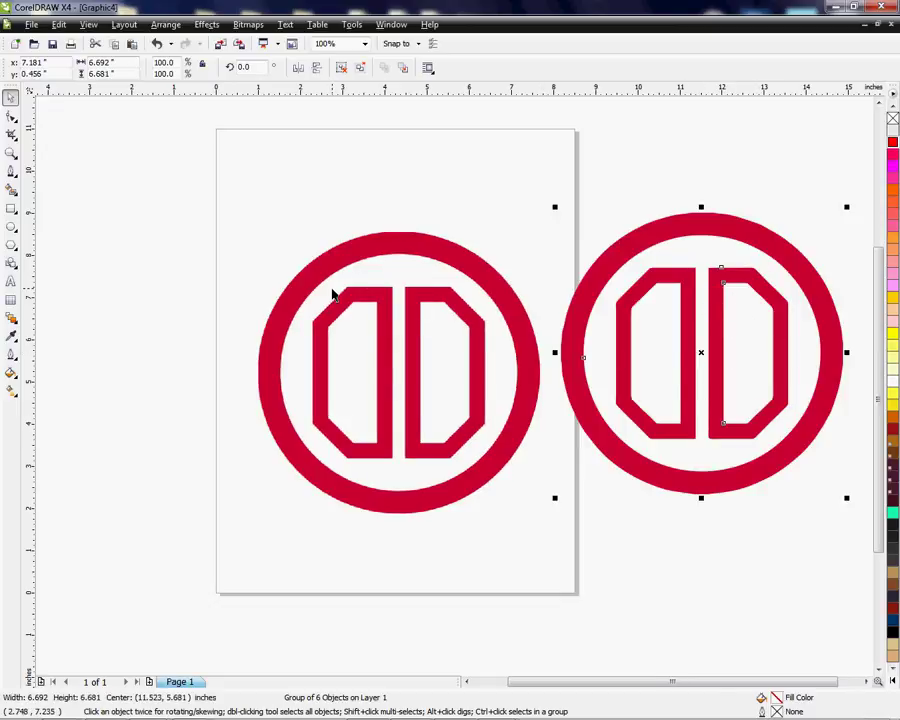
click(400, 373)
drag(373, 381, 32, 380)
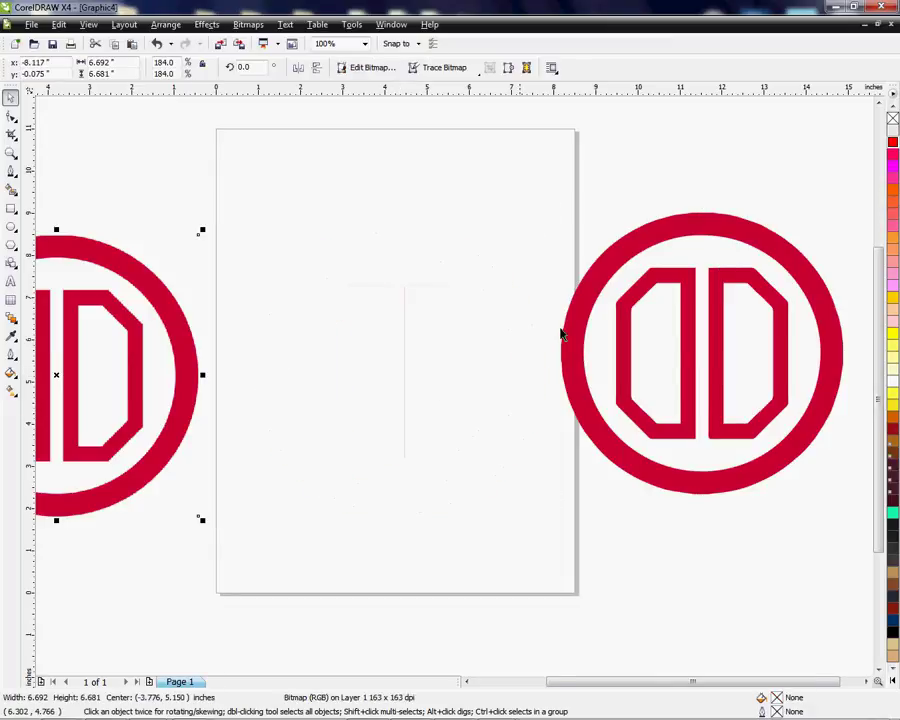
click(707, 316)
drag(705, 353, 393, 358)
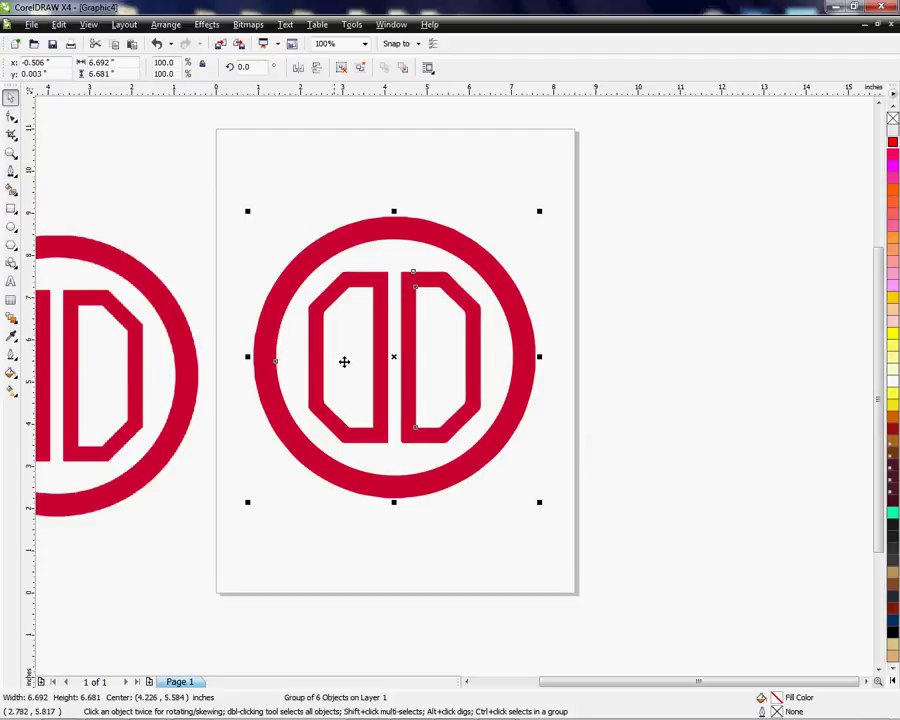
click(619, 289)
click(478, 395)
click(583, 316)
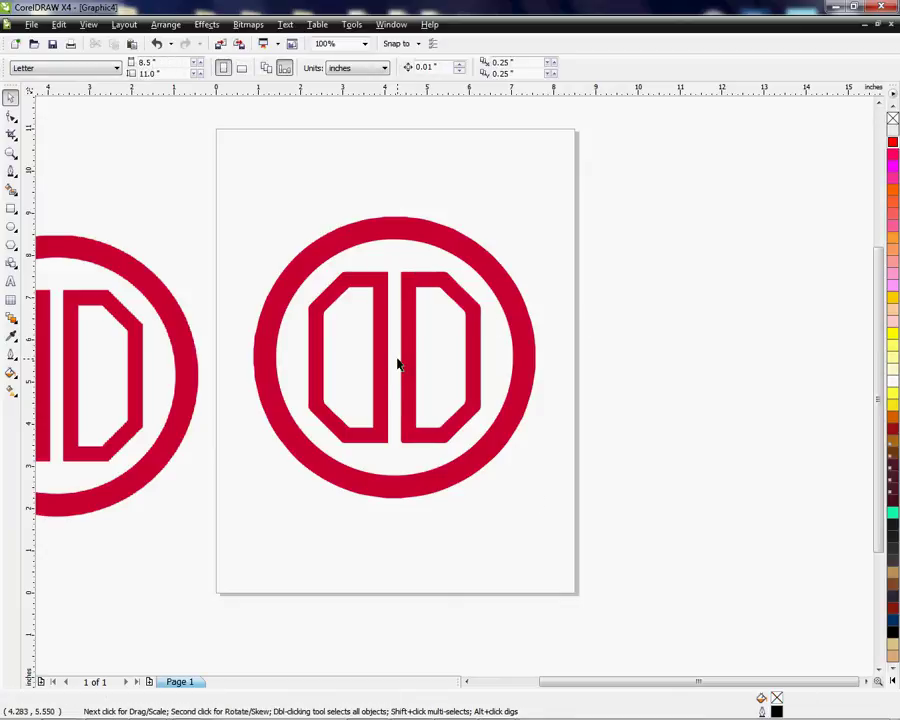
click(400, 330)
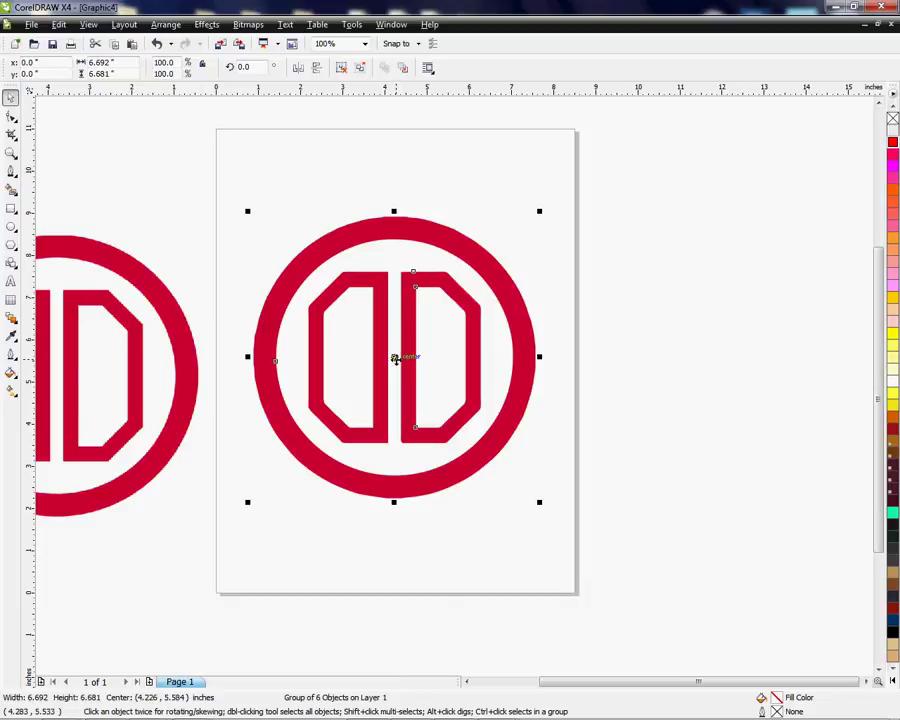
right_click(395, 358)
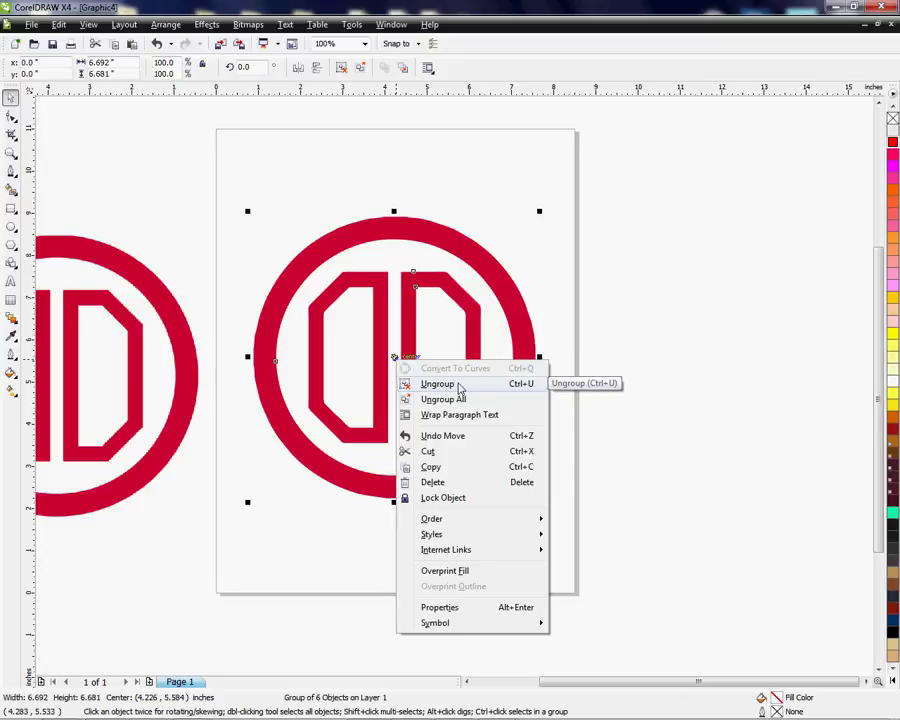
click(674, 346)
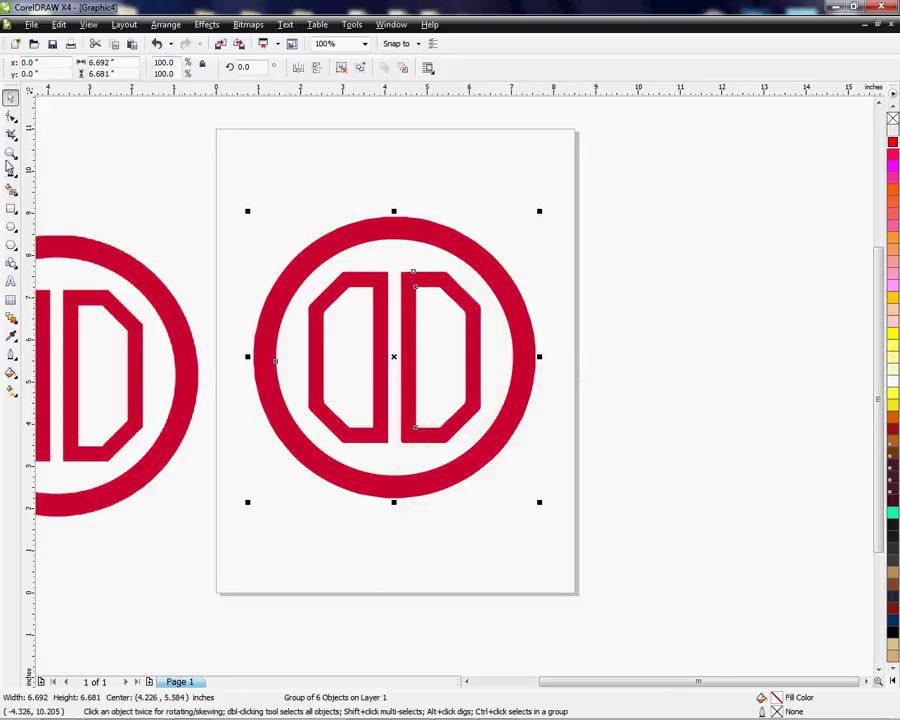
Draw a rectangle beside the page and fill it black.
click(11, 209)
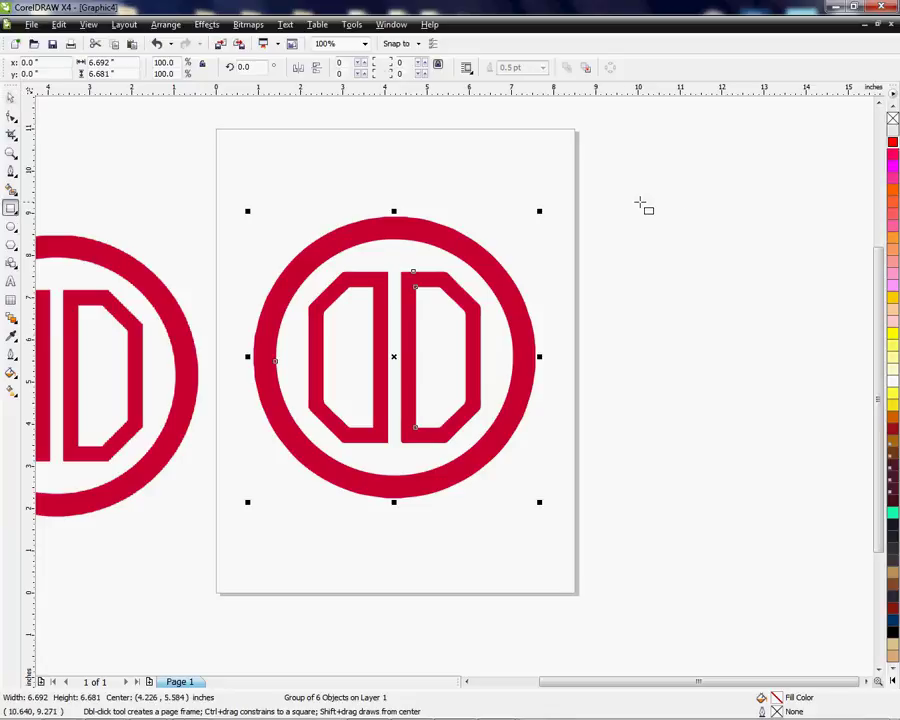
drag(630, 202, 820, 555)
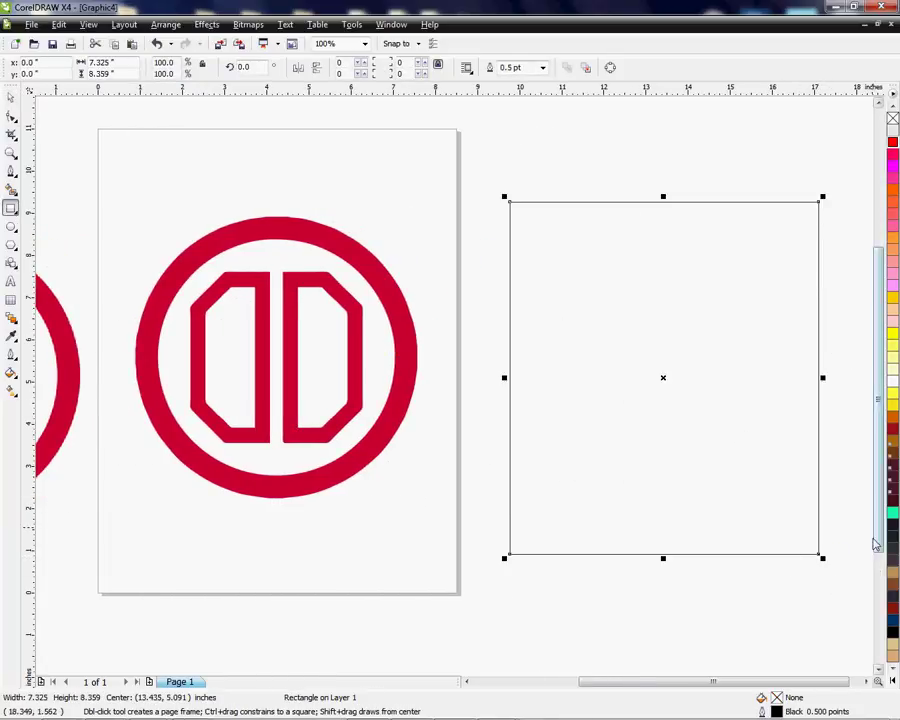
click(888, 622)
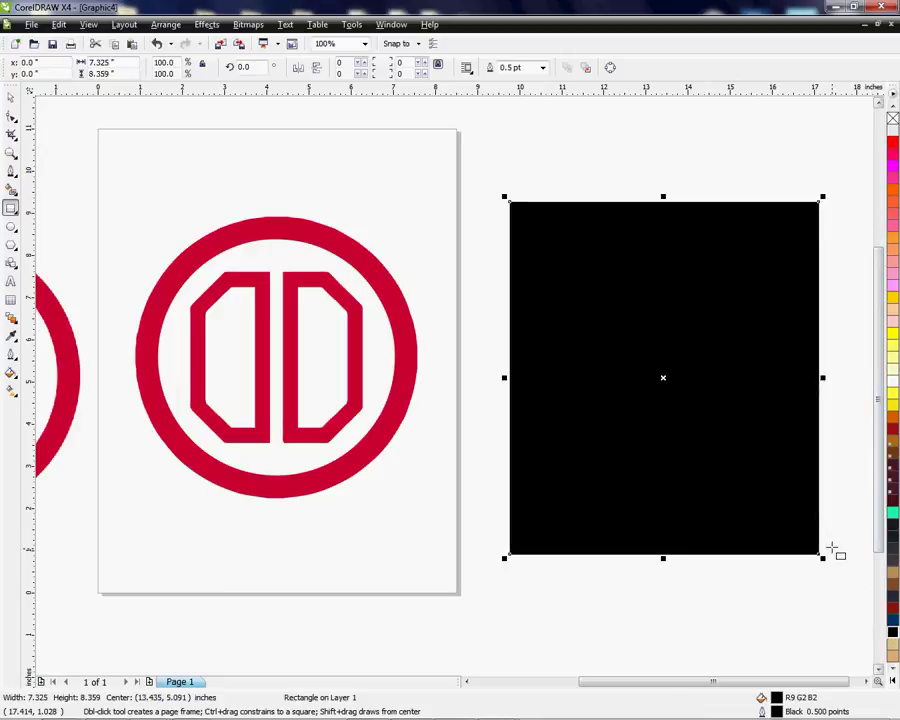
Place the red logo group over the black rectangle and bring it to the front.
click(278, 376)
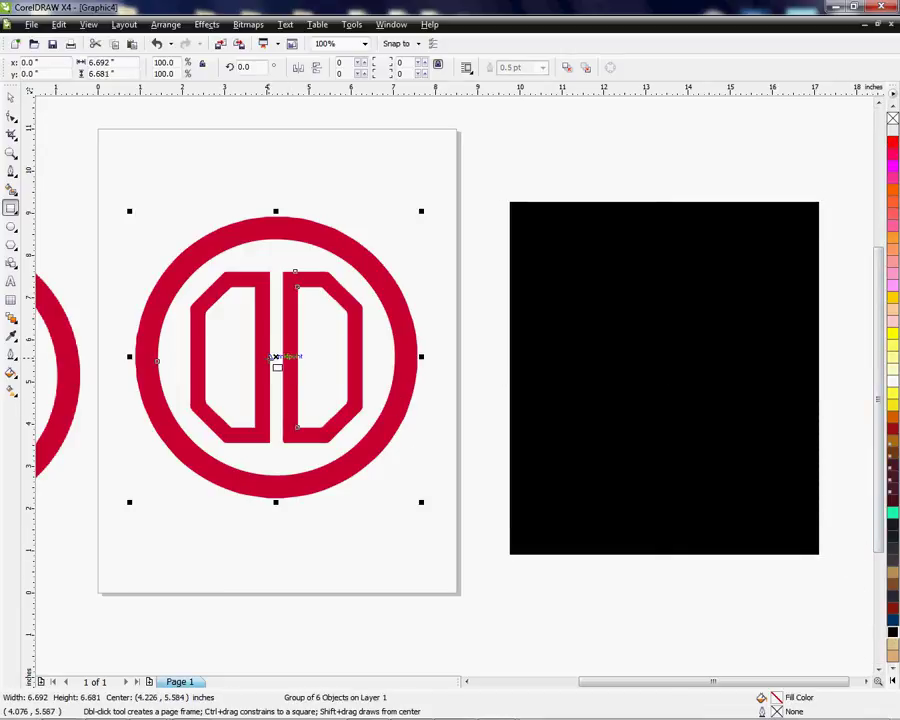
drag(276, 357, 665, 371)
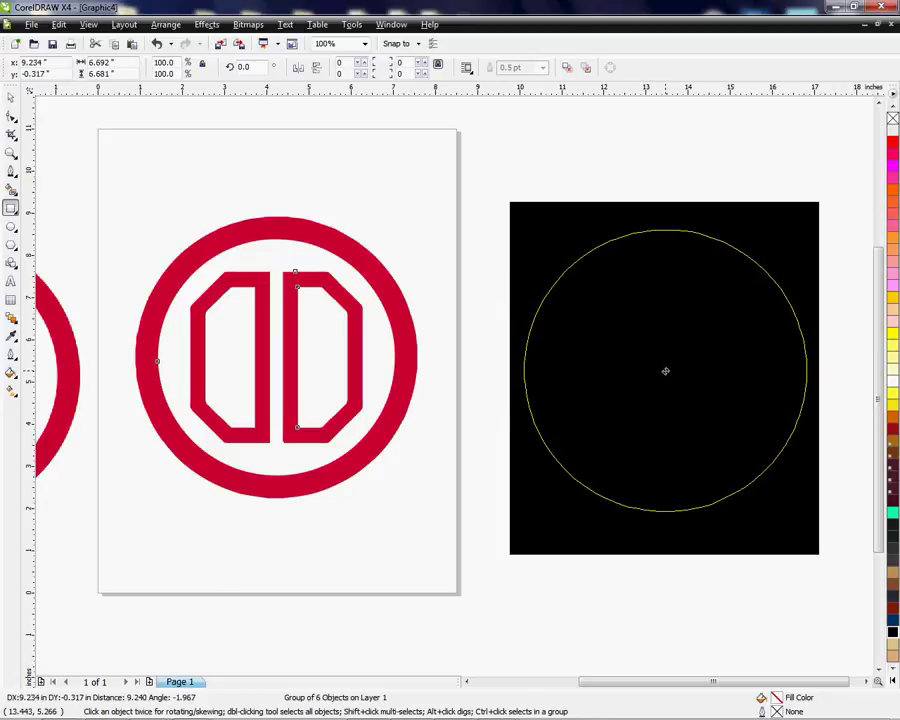
drag(665, 371, 666, 371)
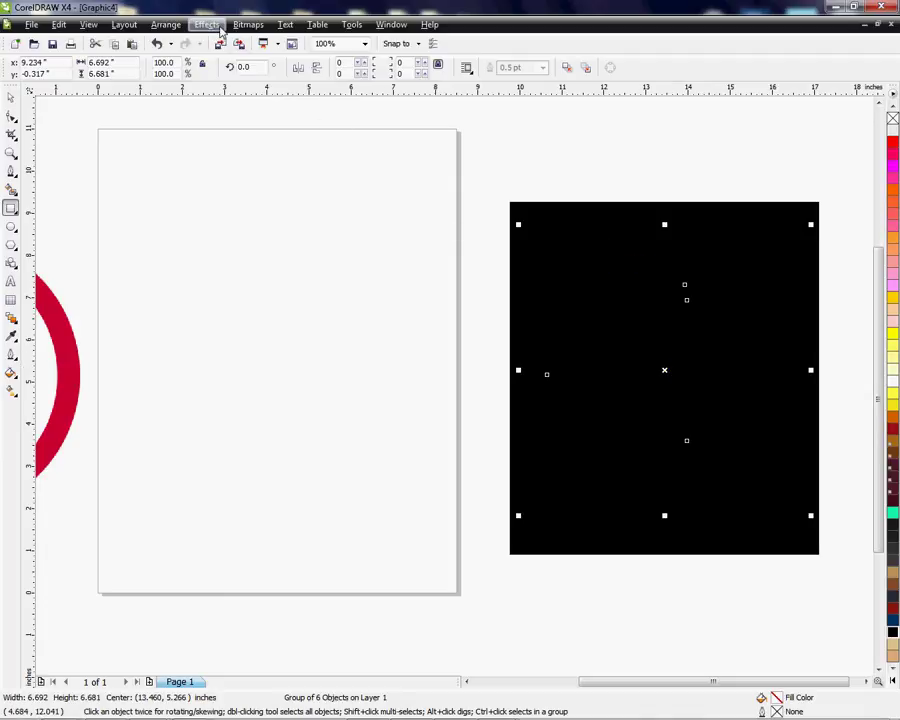
click(165, 24)
mouse_move(190, 93)
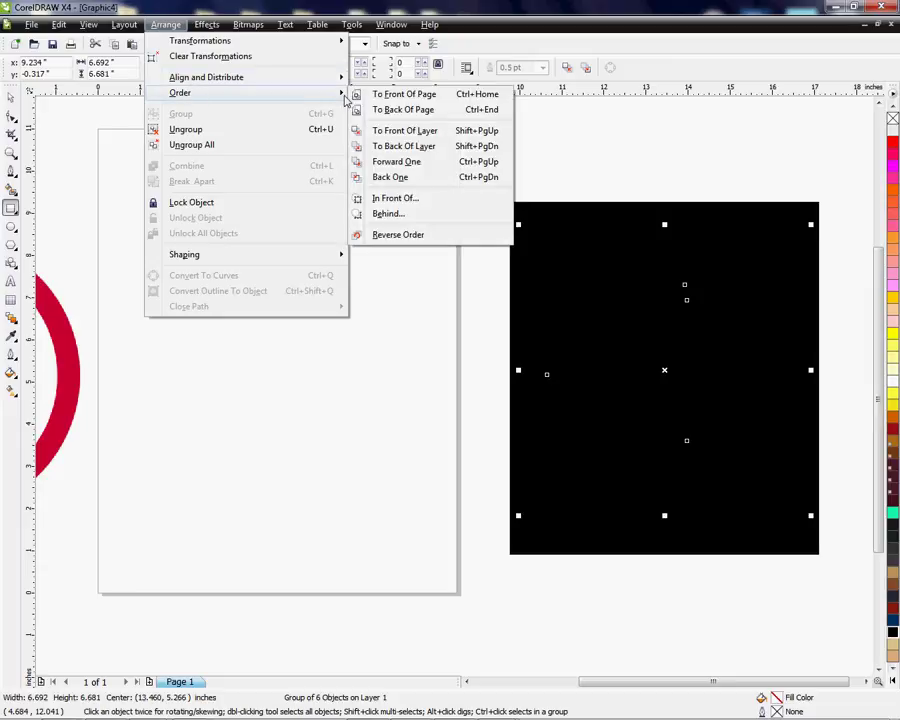
click(430, 96)
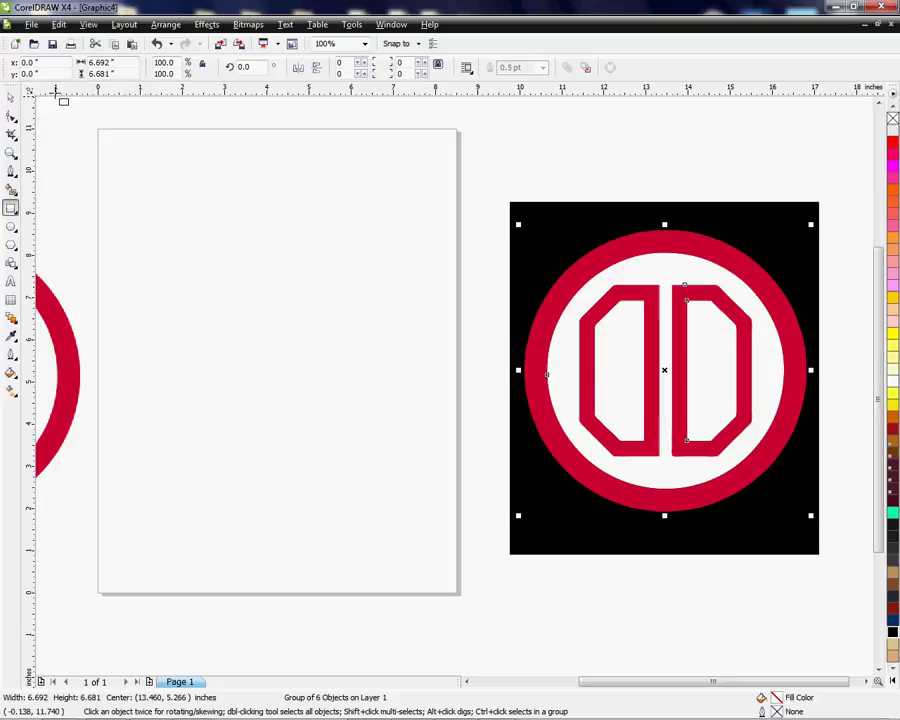
Move the logo back onto the page and ungroup it into six pieces.
click(11, 97)
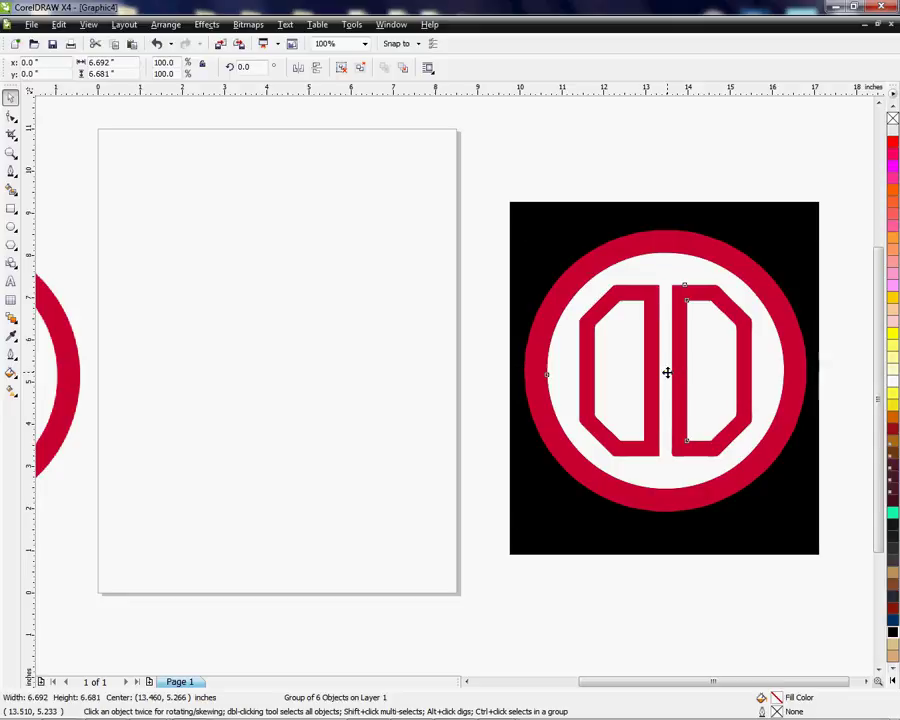
drag(667, 372, 257, 338)
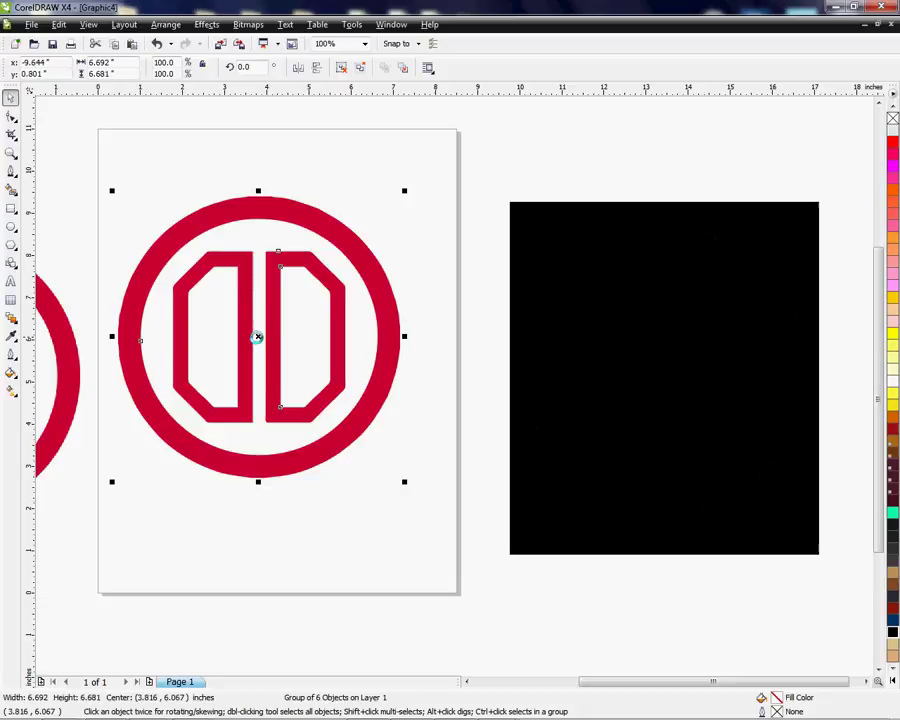
right_click(257, 338)
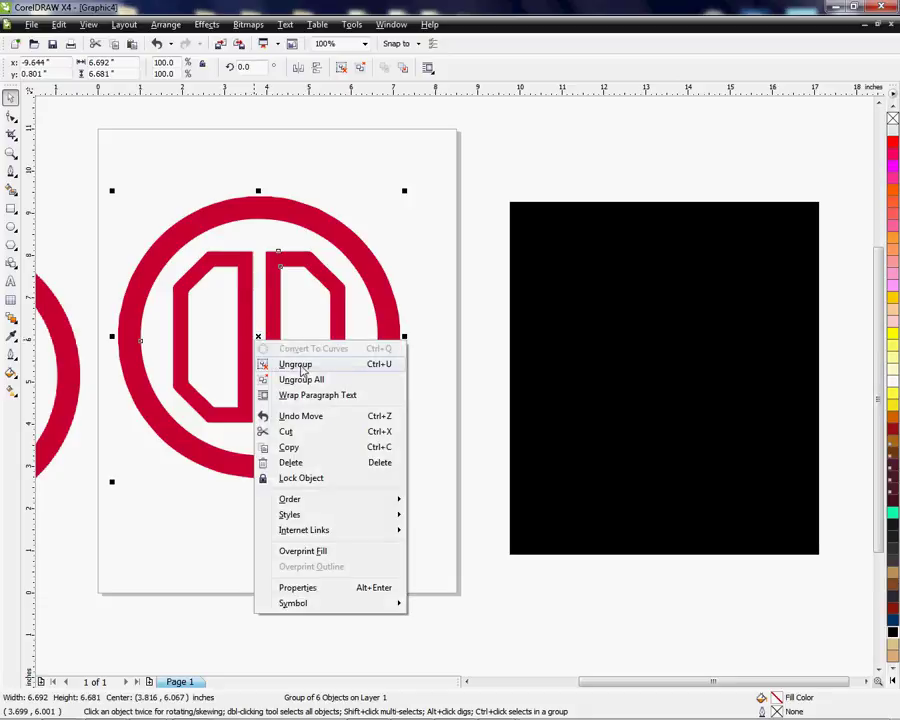
click(296, 364)
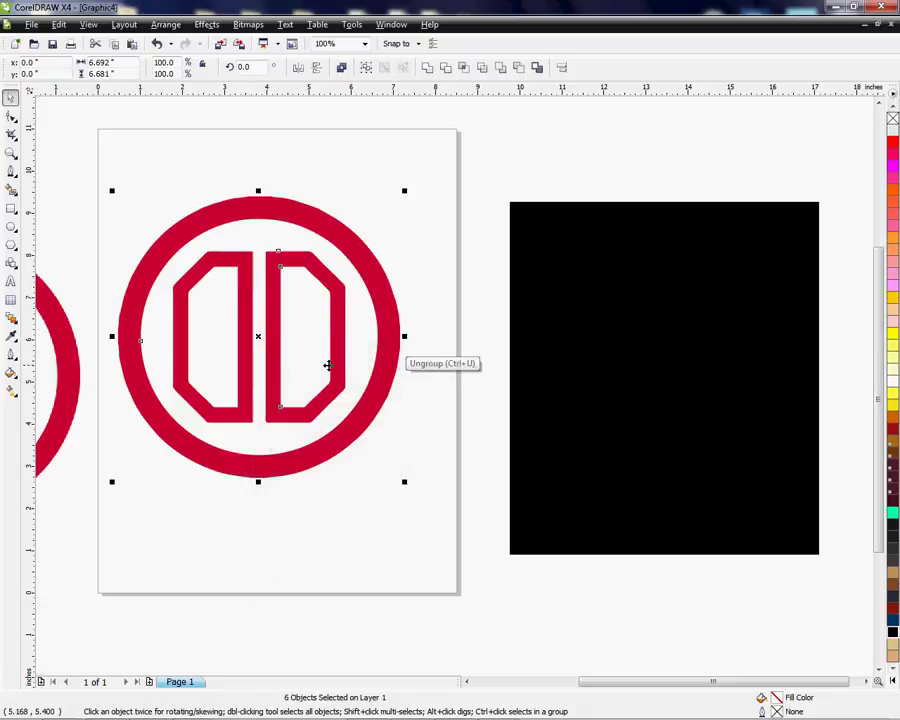
Marquee-select all six logo pieces and drag them onto the black rectangle.
click(481, 160)
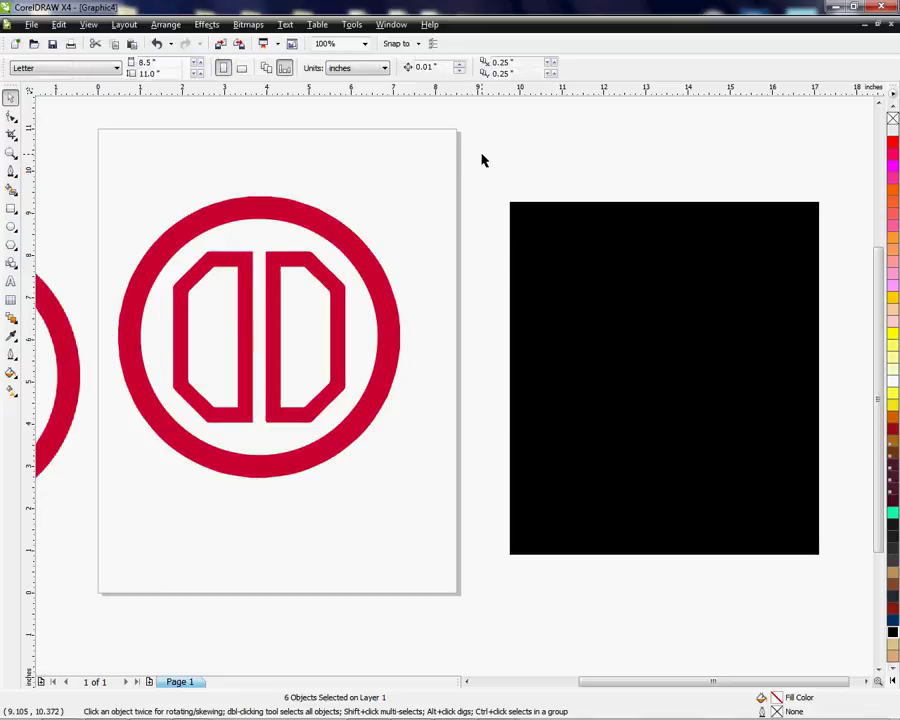
click(343, 277)
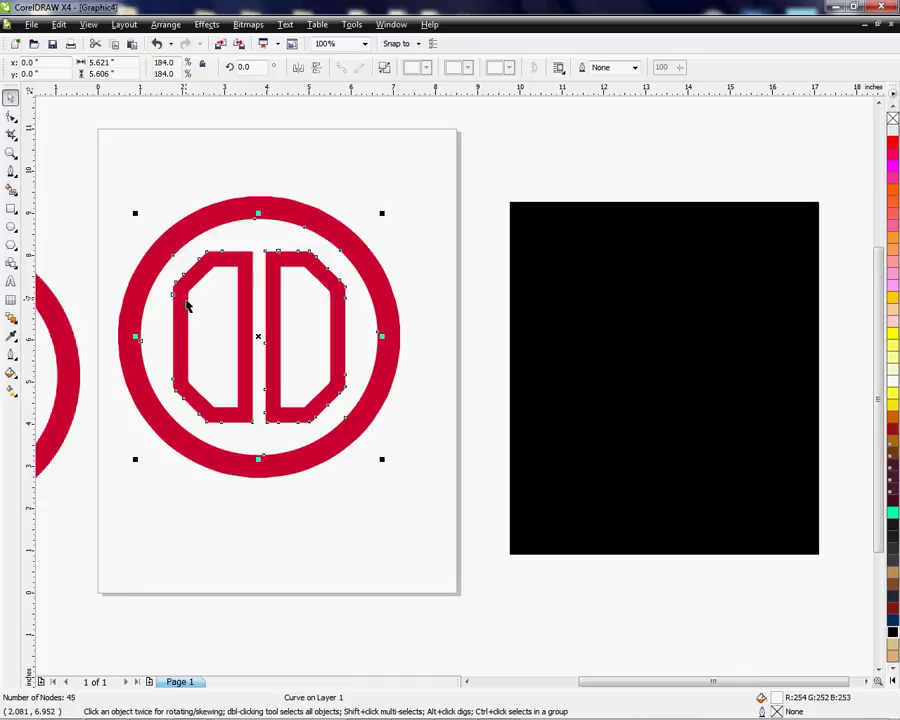
click(112, 169)
drag(101, 172, 428, 516)
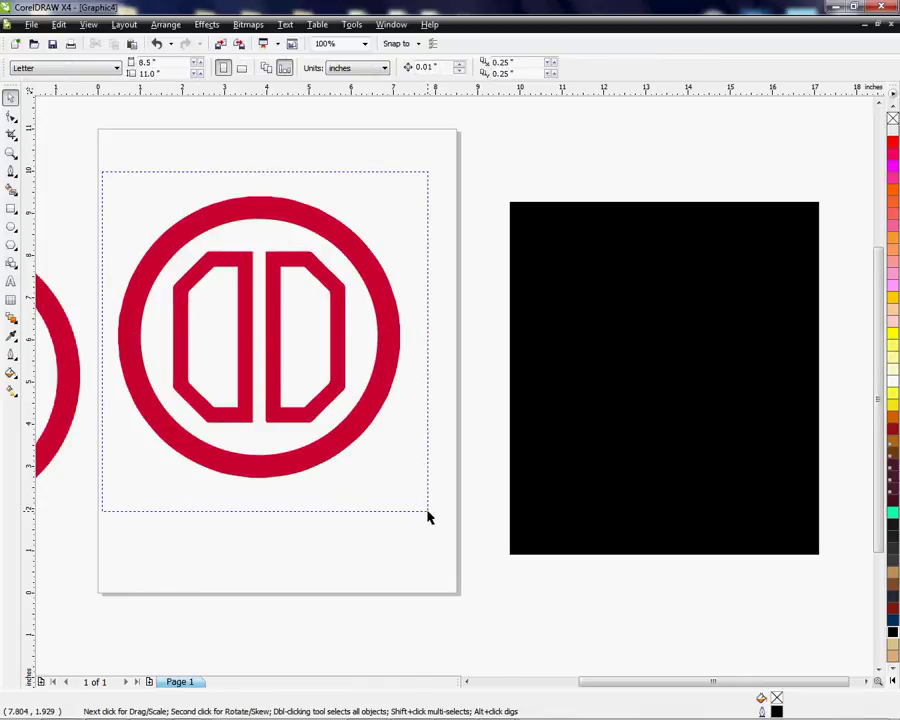
drag(263, 342, 670, 368)
Delete the logo's white circle, then the right and left white D-shapes.
click(369, 291)
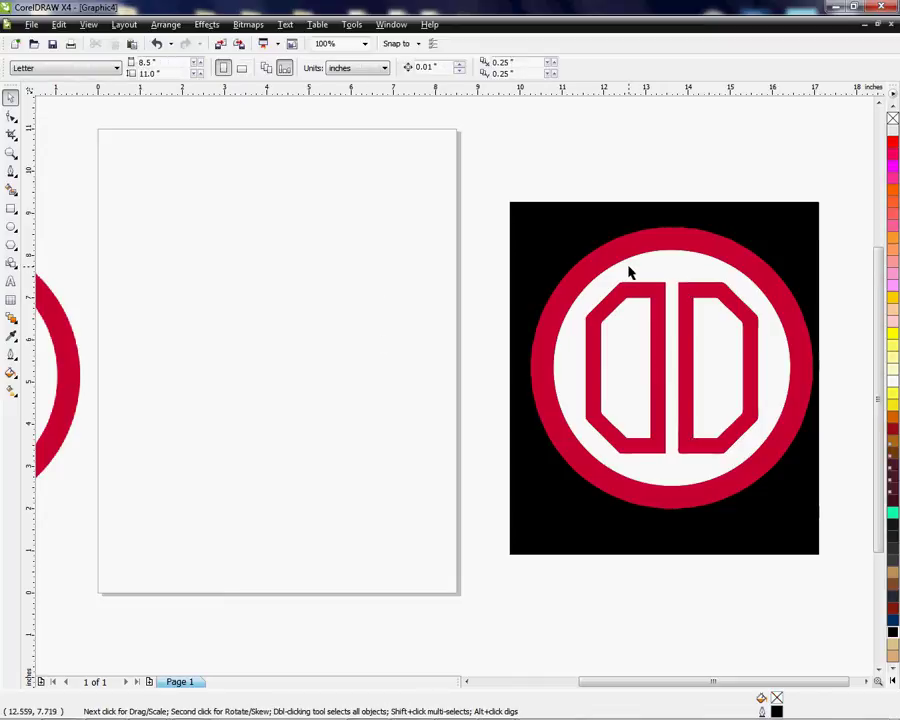
click(629, 245)
key(Delete)
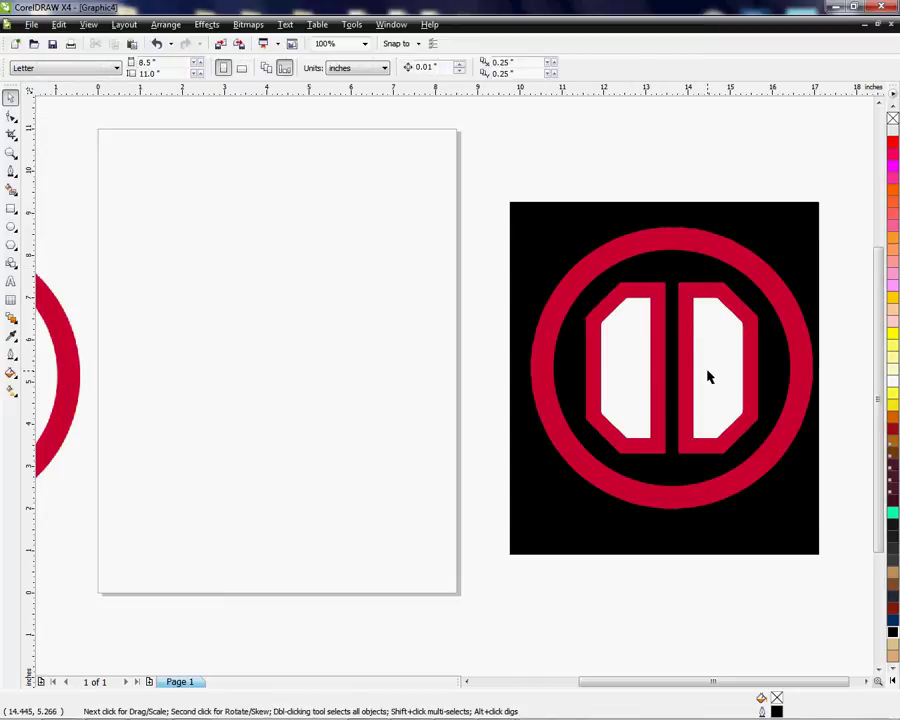
click(717, 354)
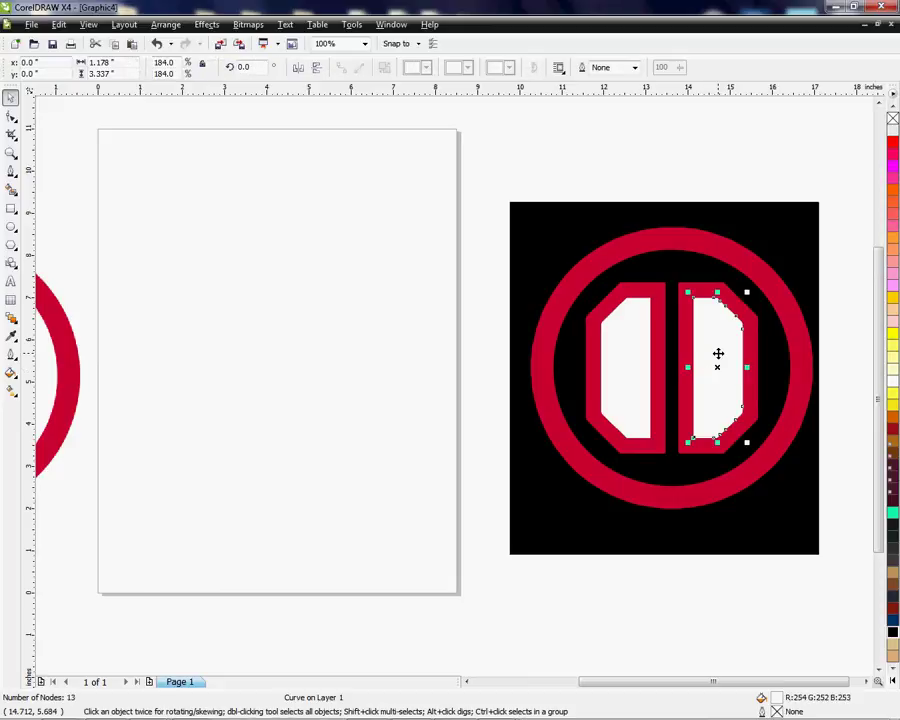
key(Delete)
click(636, 392)
key(Delete)
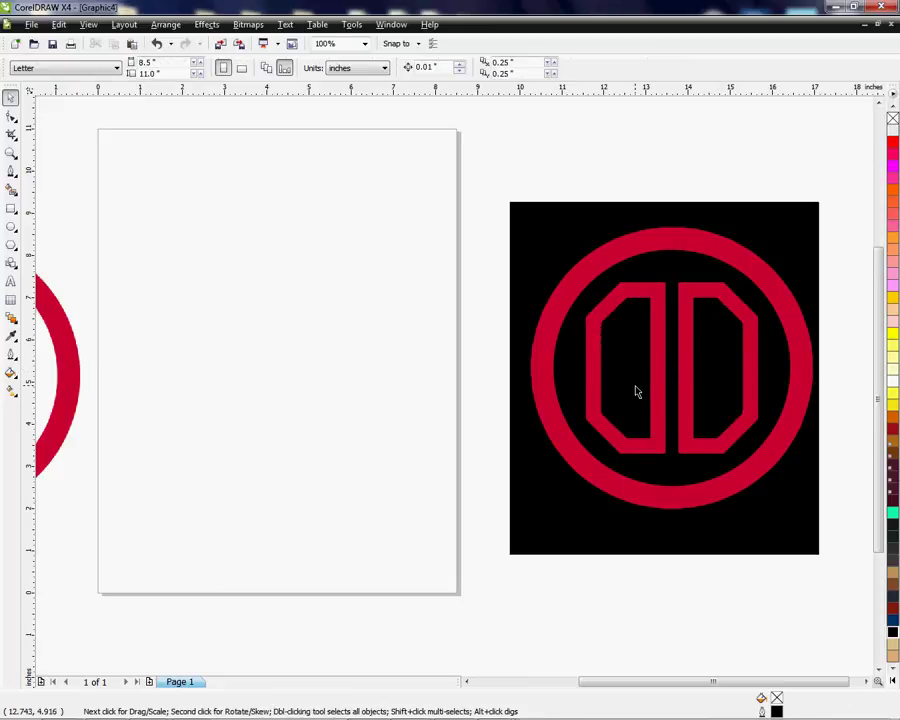